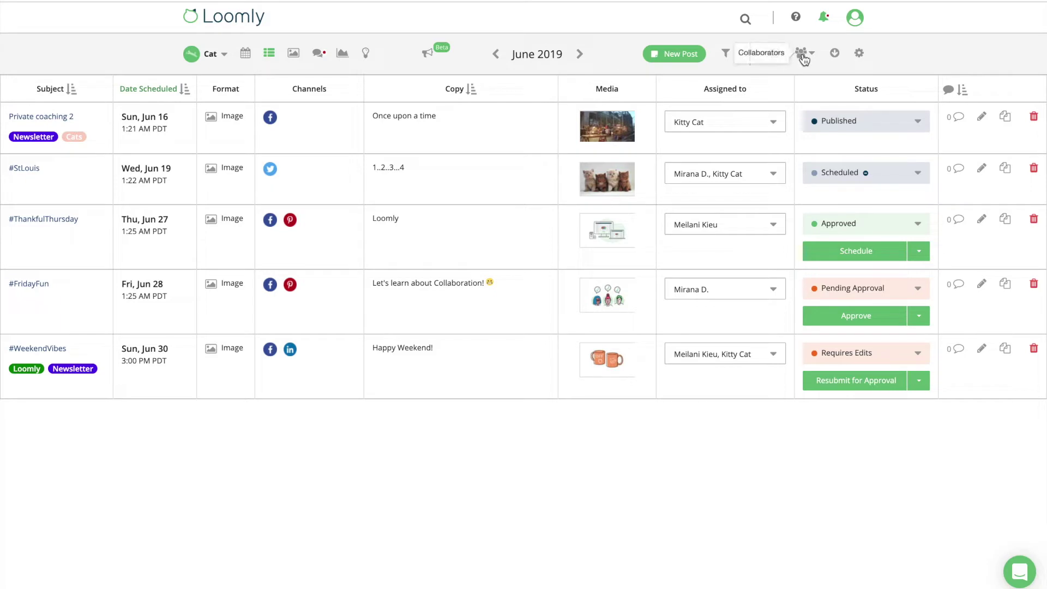
Open the Collaborators dropdown in the Cat calendar's toolbar
click(802, 54)
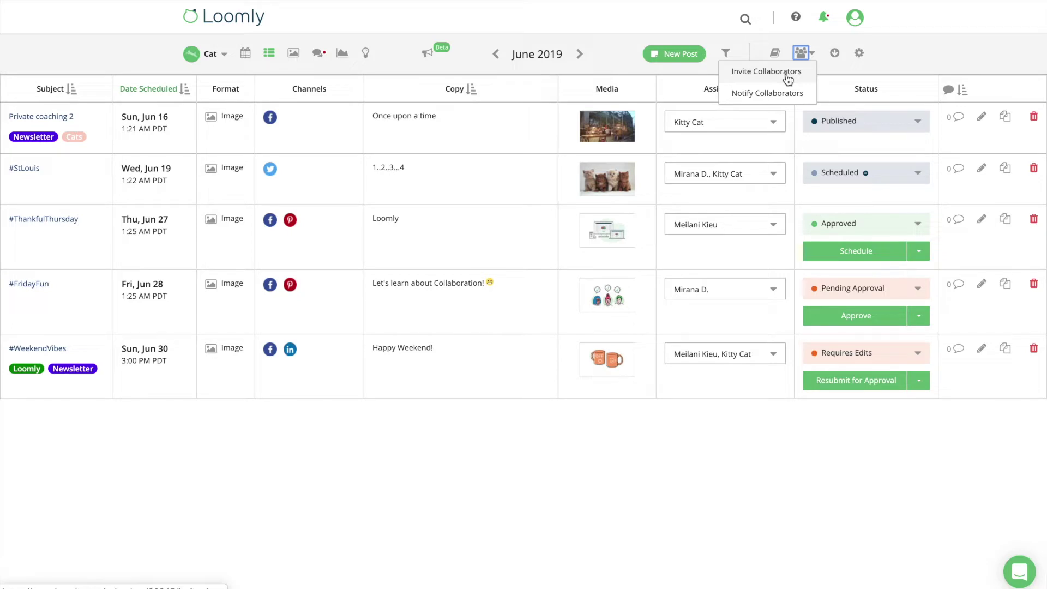
Go to Invite Collaborators and show the Cat calendar's Collaborators tab with its owner, editor and client
click(787, 77)
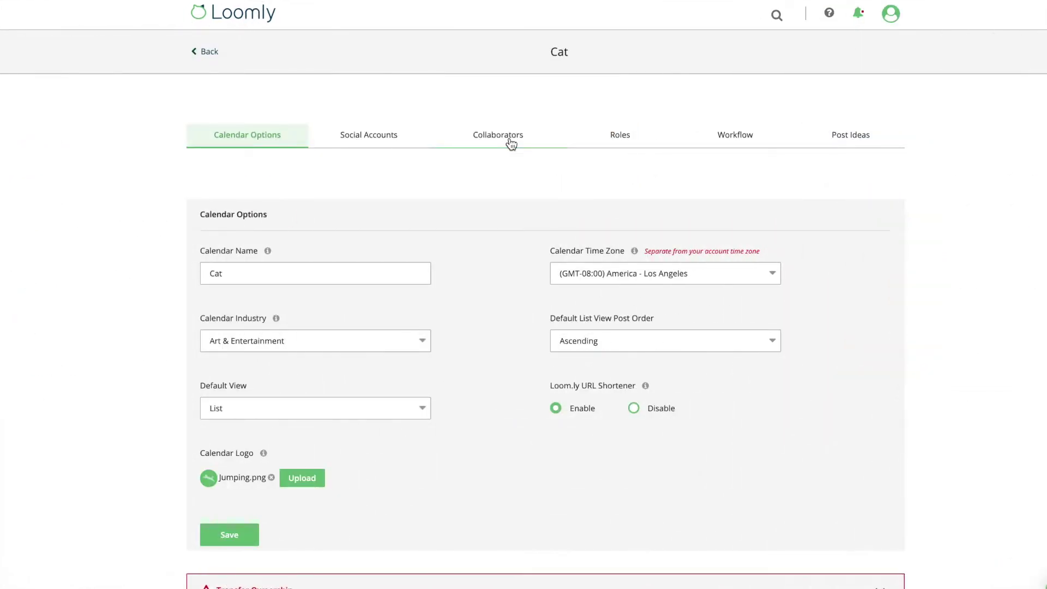
click(509, 141)
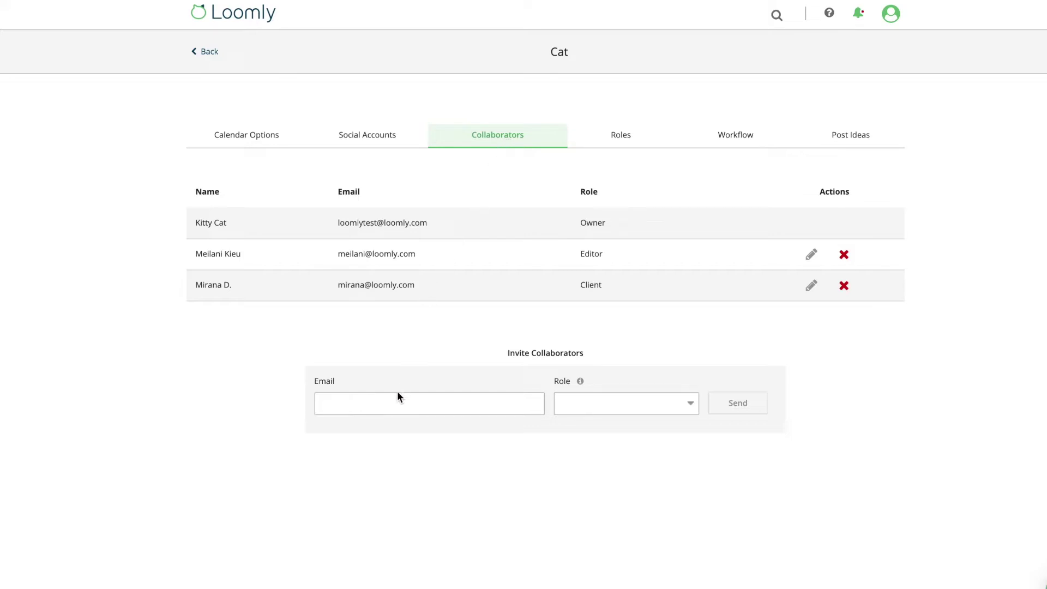
Invite the new collaborator's e-mail address with the Editor role
click(396, 407)
click(690, 402)
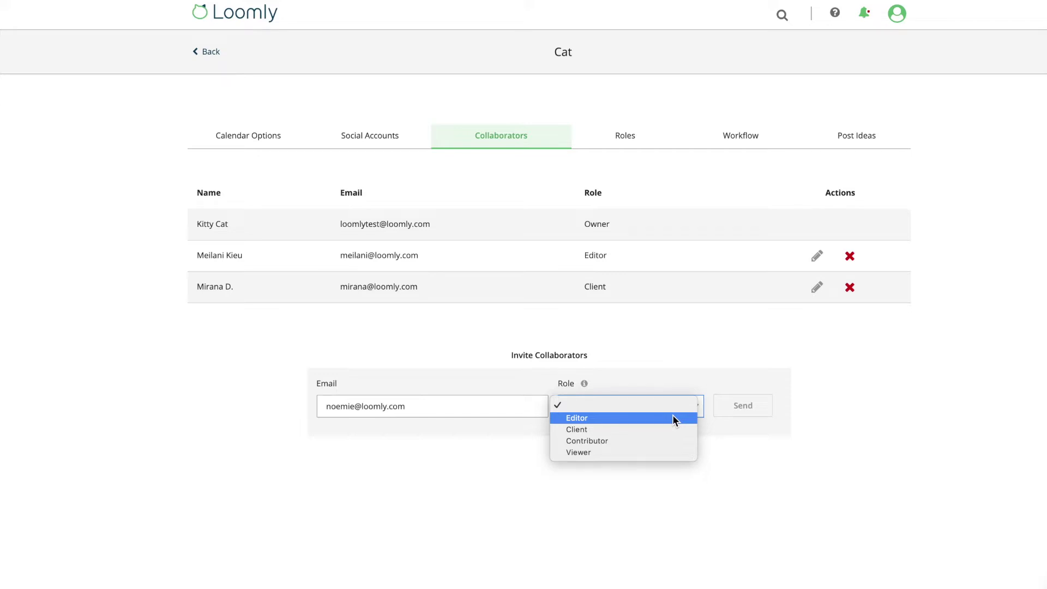
click(672, 418)
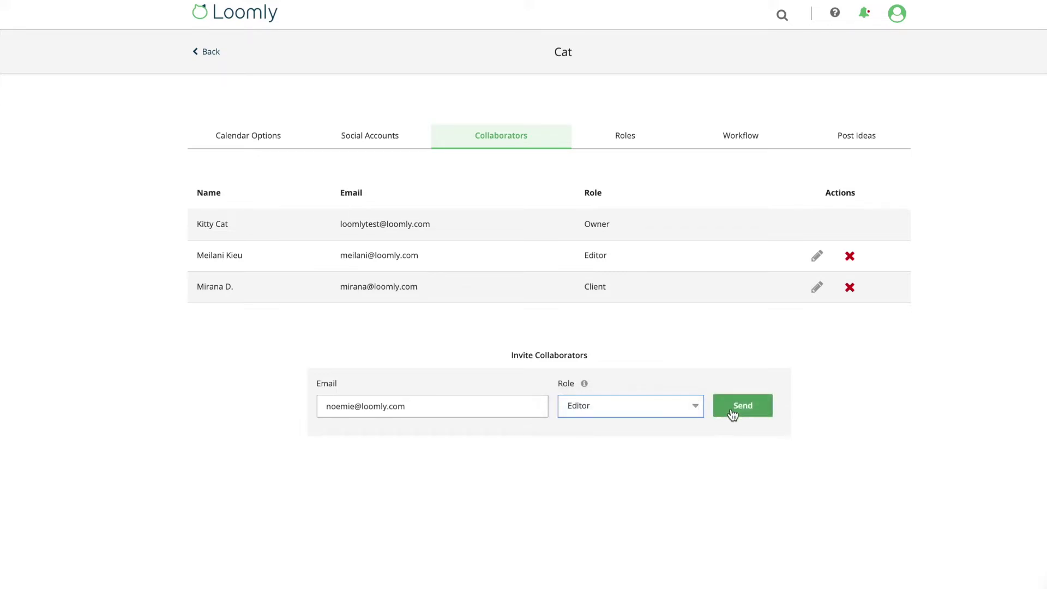
click(742, 408)
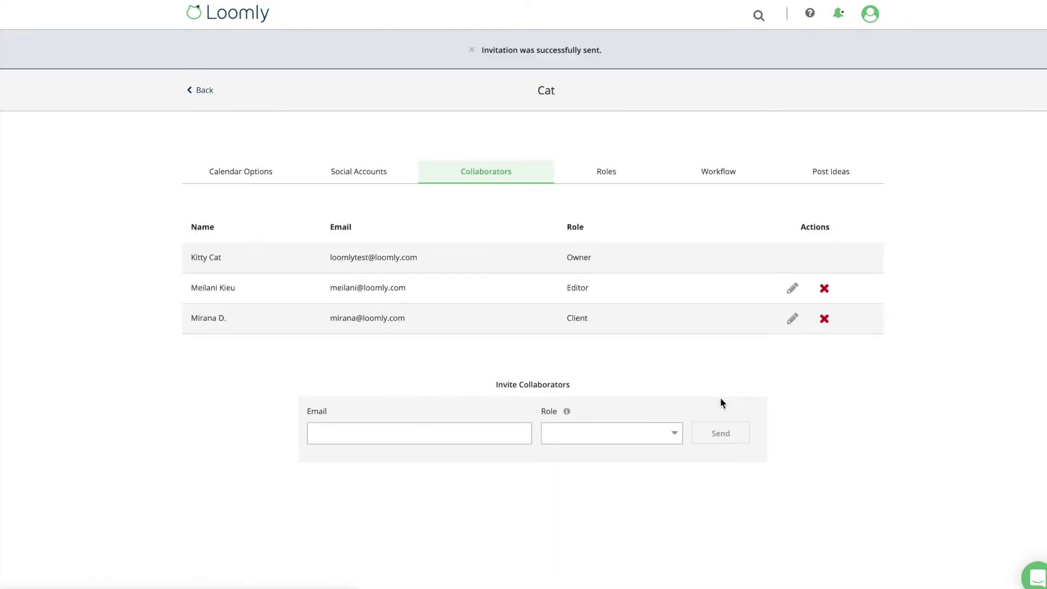
View the Roles tab, then the Workflow settings showing Original Workflow as current
click(605, 176)
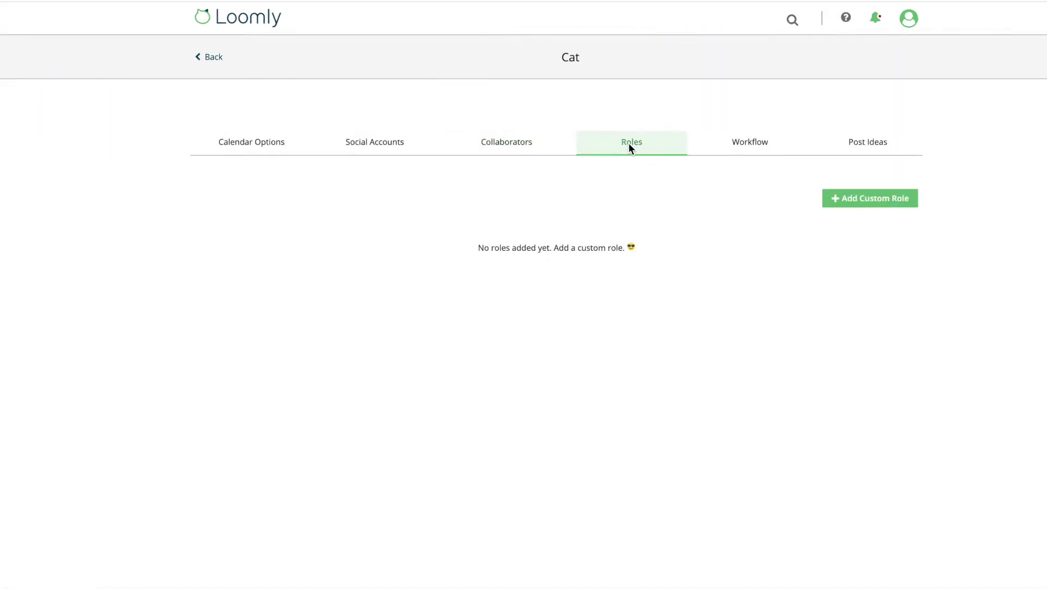
click(848, 198)
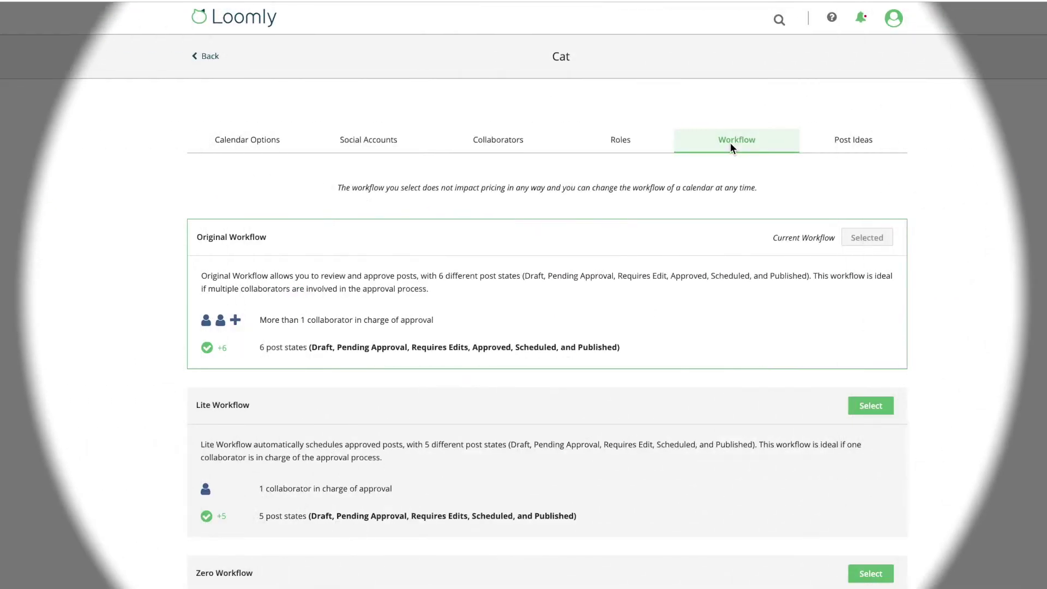
Scroll through the workflow options and return to the June 2019 post list
scroll(731, 143, down, 4)
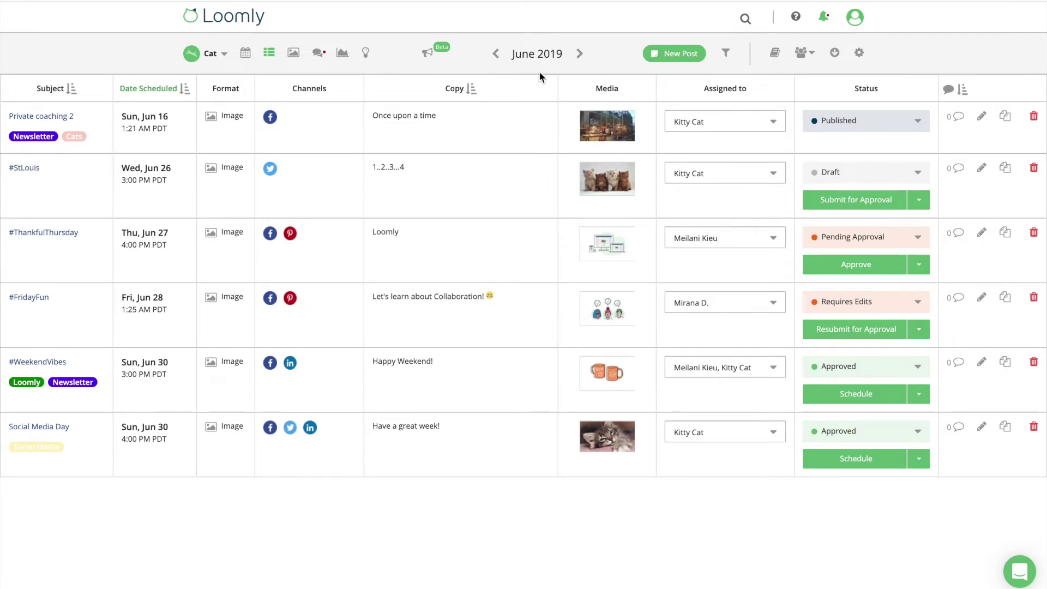
Schedule the approved Social Media Day post and open its Assigned to list
click(894, 465)
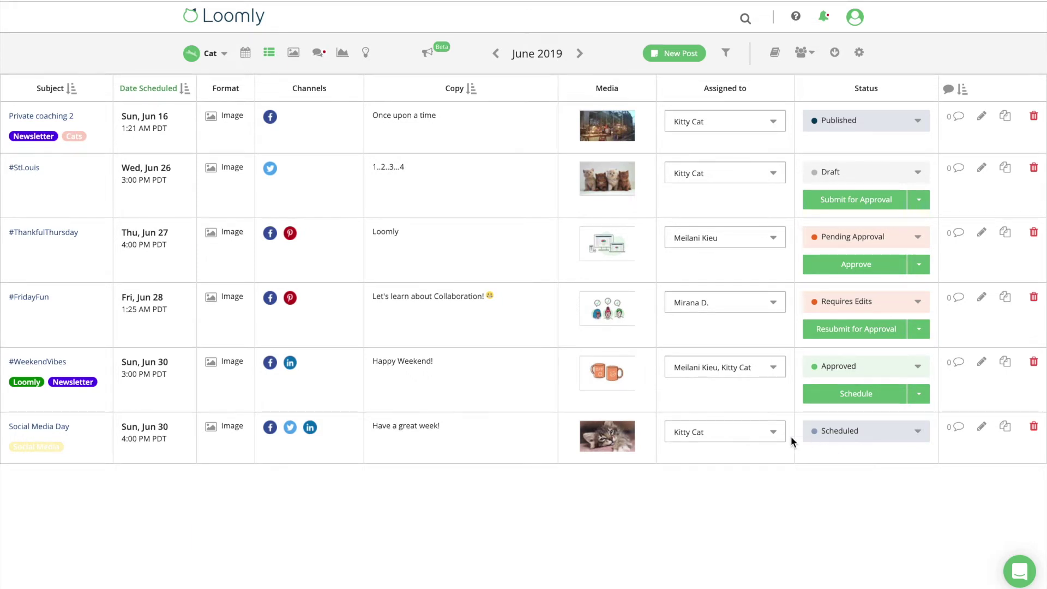
click(773, 433)
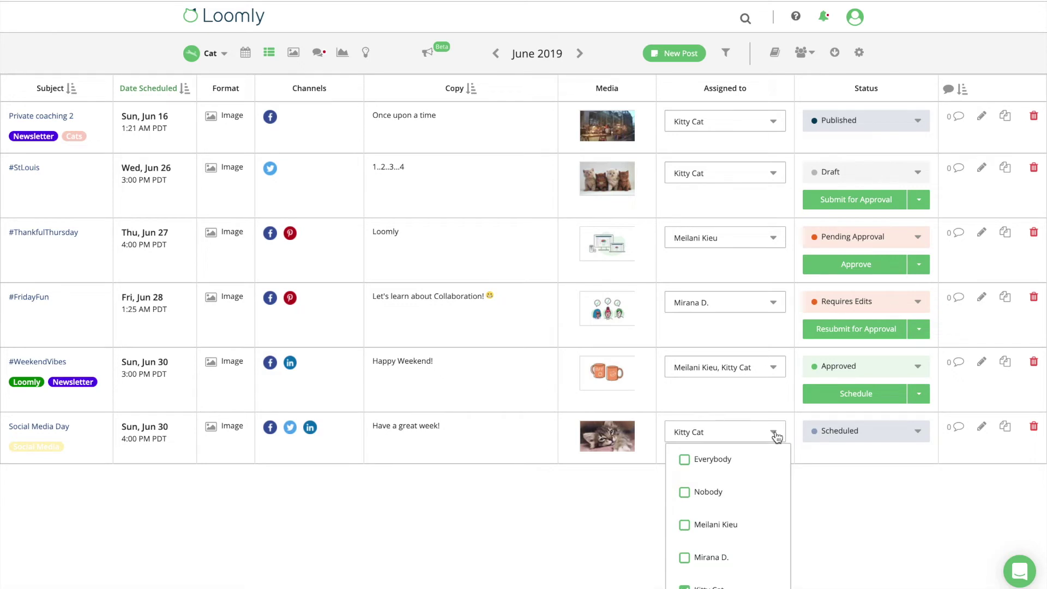
scroll(777, 436, down, 1)
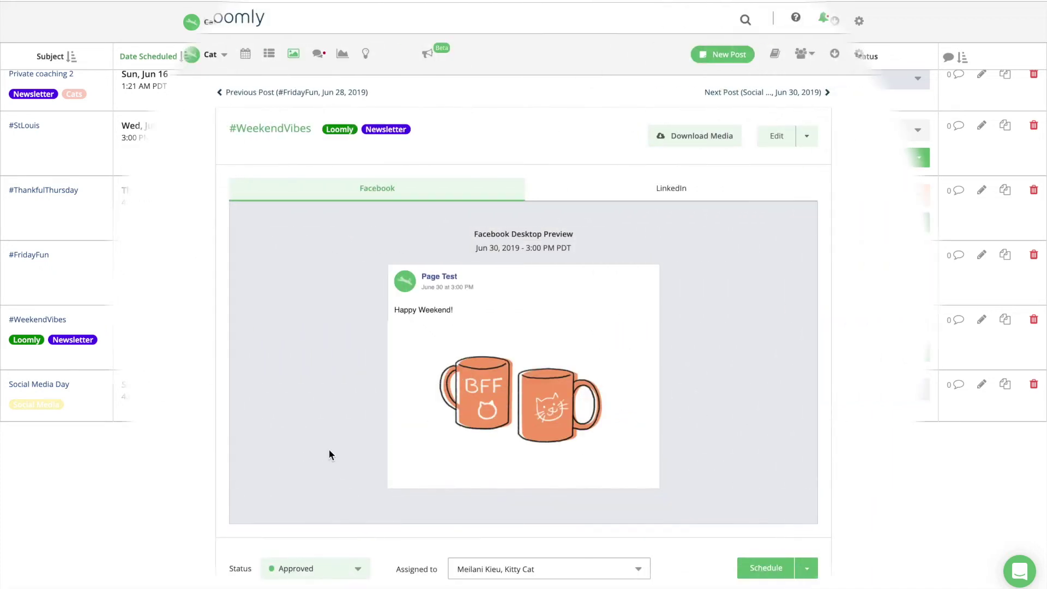
Add the Client collaborator to #WeekendVibes' assignees, bringing it to three people
scroll(328, 448, down, 3)
scroll(328, 450, down, 4)
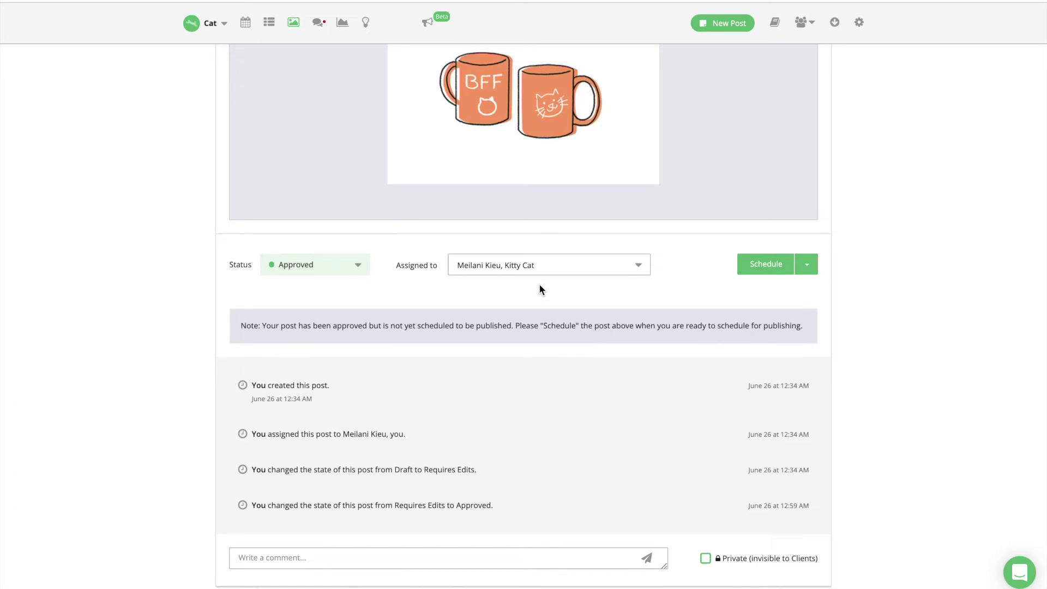
click(639, 271)
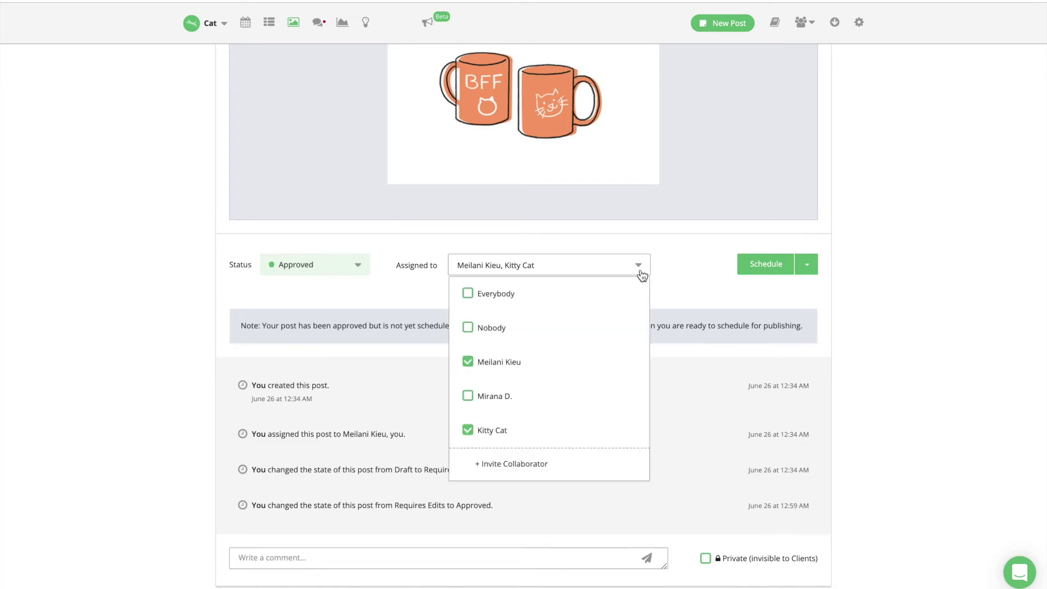
click(501, 397)
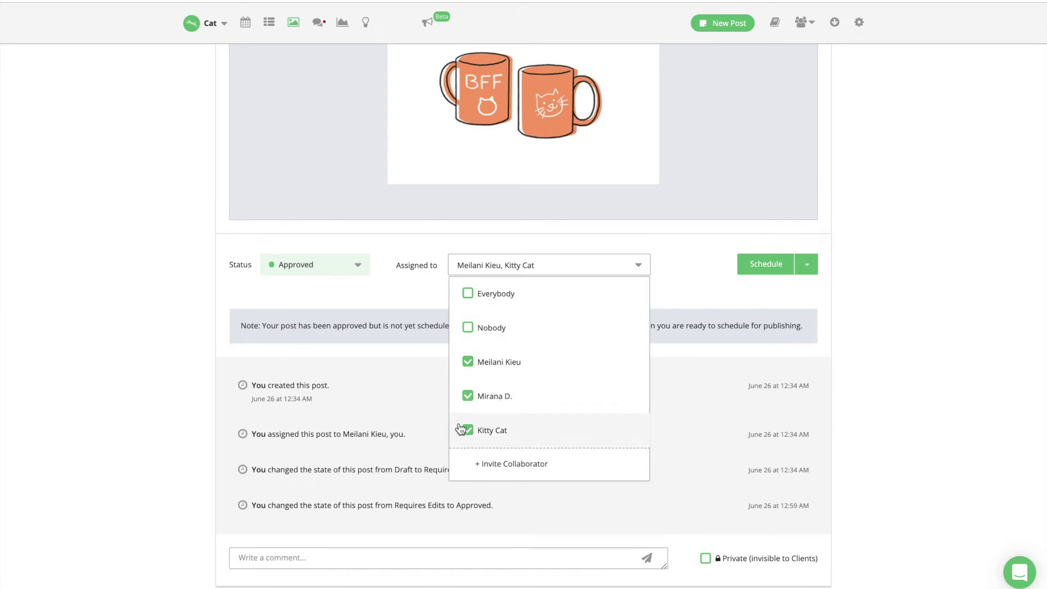
click(417, 547)
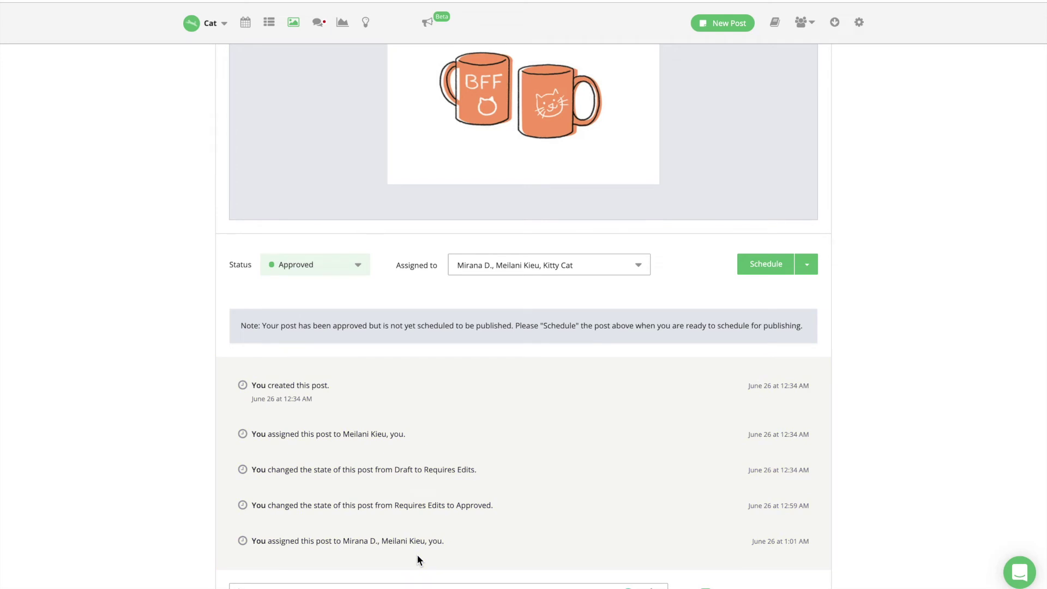
click(800, 22)
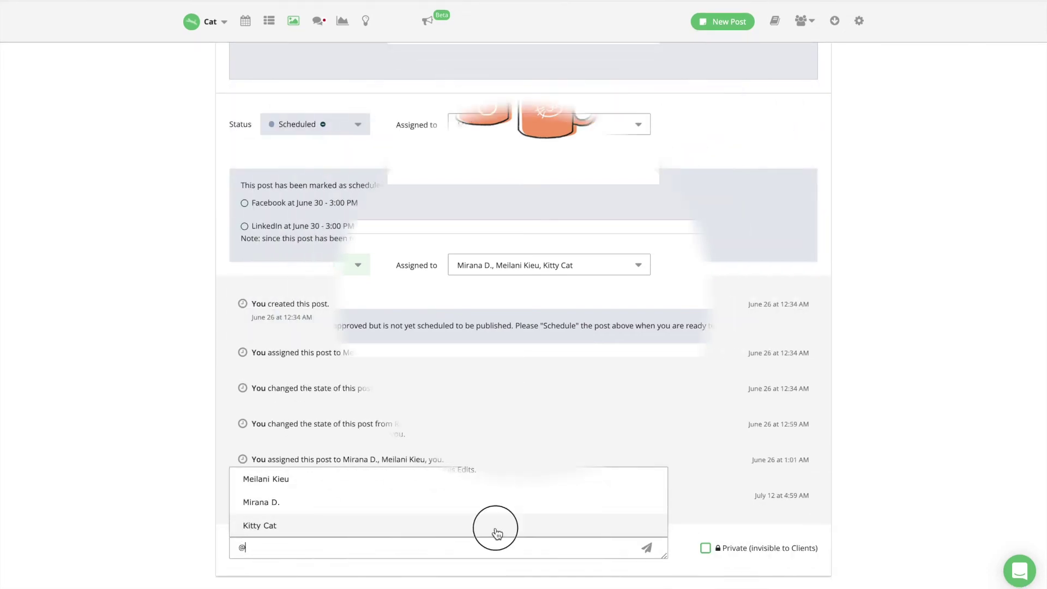
Post a private comment 'Please have a look! Thanks!' mentioning the owner, and pin it
click(495, 527)
text(Please have a look! Thanks!)
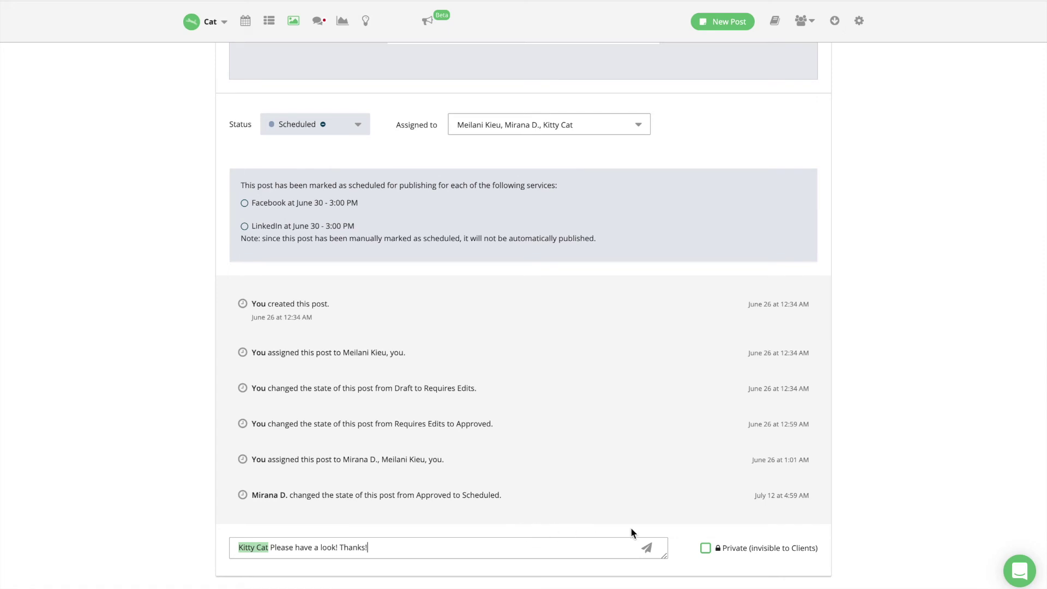
click(707, 548)
click(648, 549)
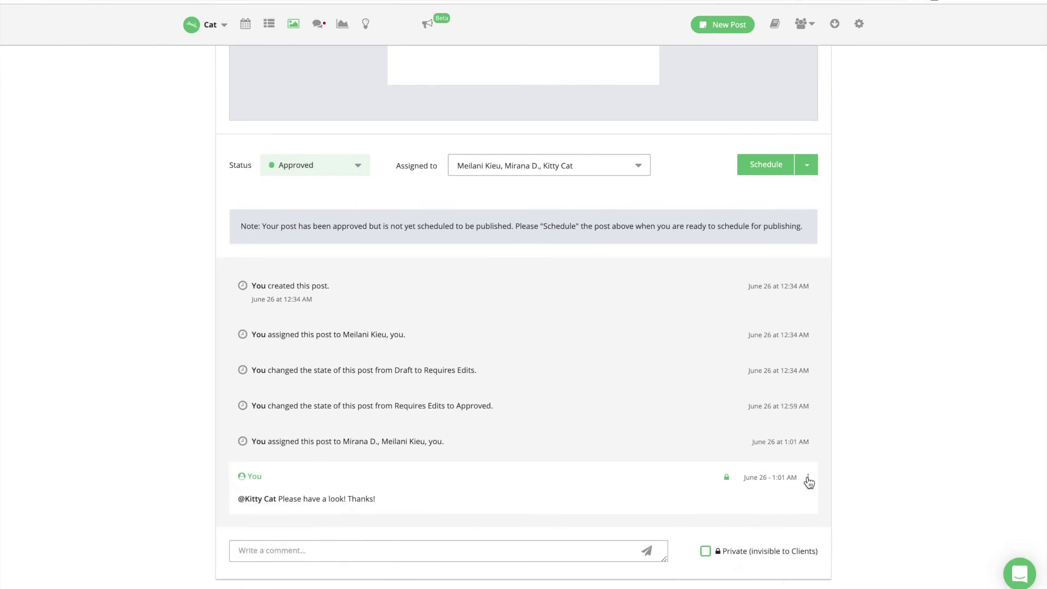
click(808, 479)
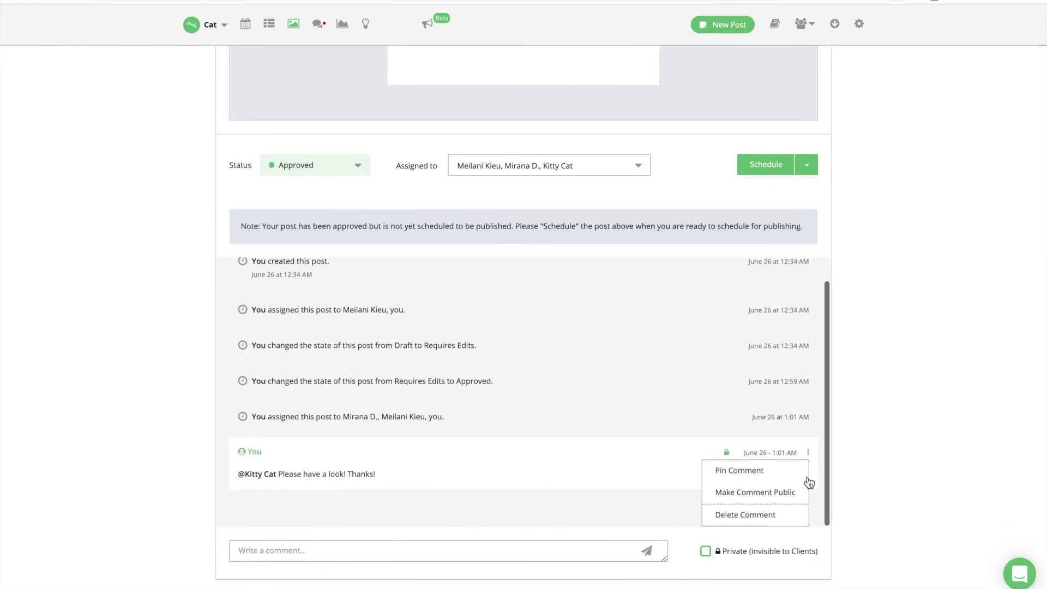
click(748, 476)
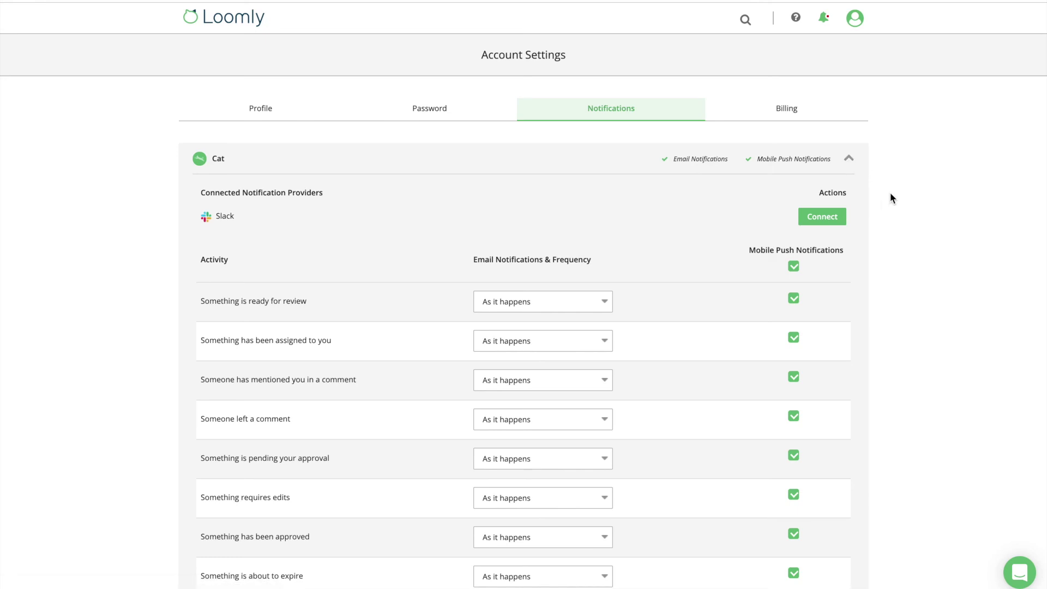
Open the 'As it happens' frequency dropdown for the 'Something is ready for review' notification
scroll(892, 197, down, 5)
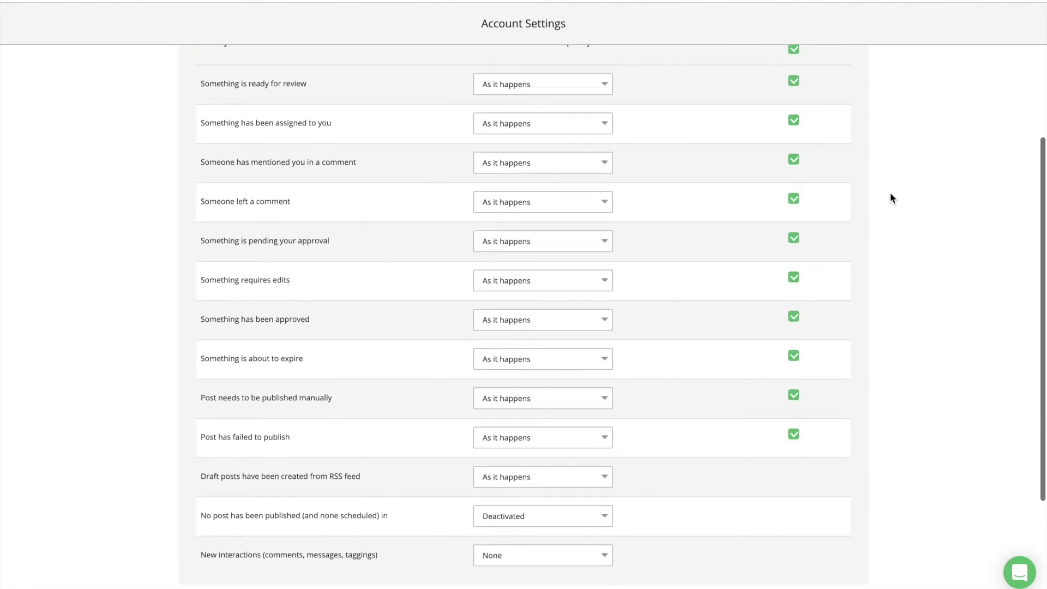
scroll(892, 197, up, 3)
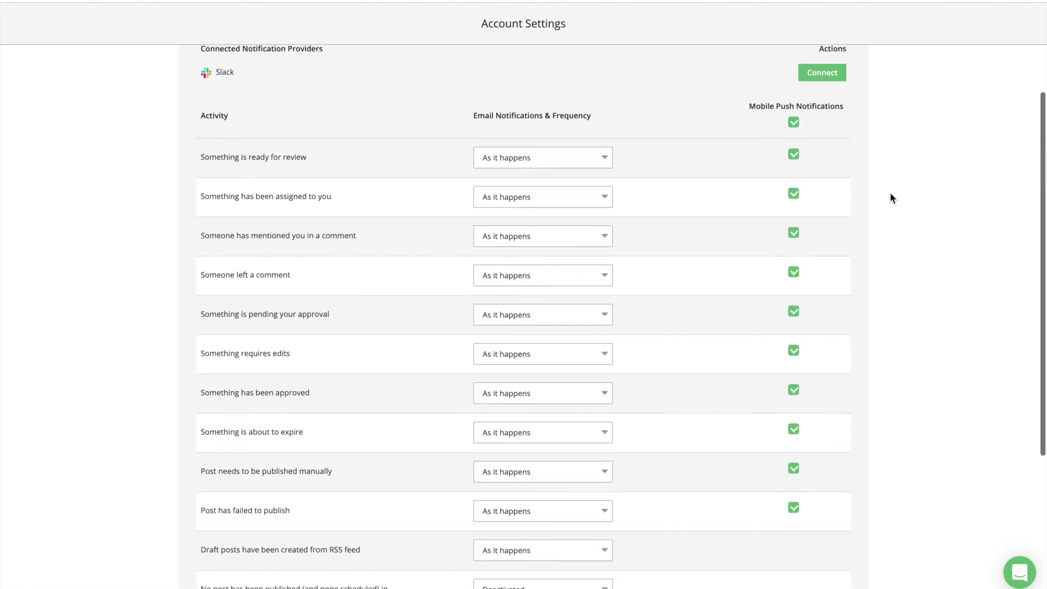
scroll(891, 197, up, 3)
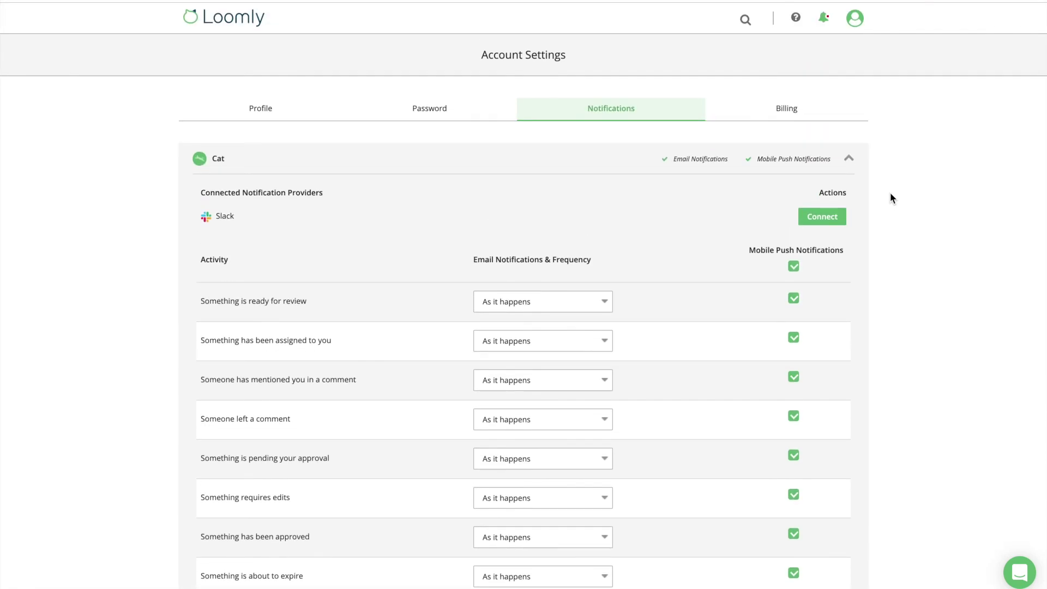
click(605, 306)
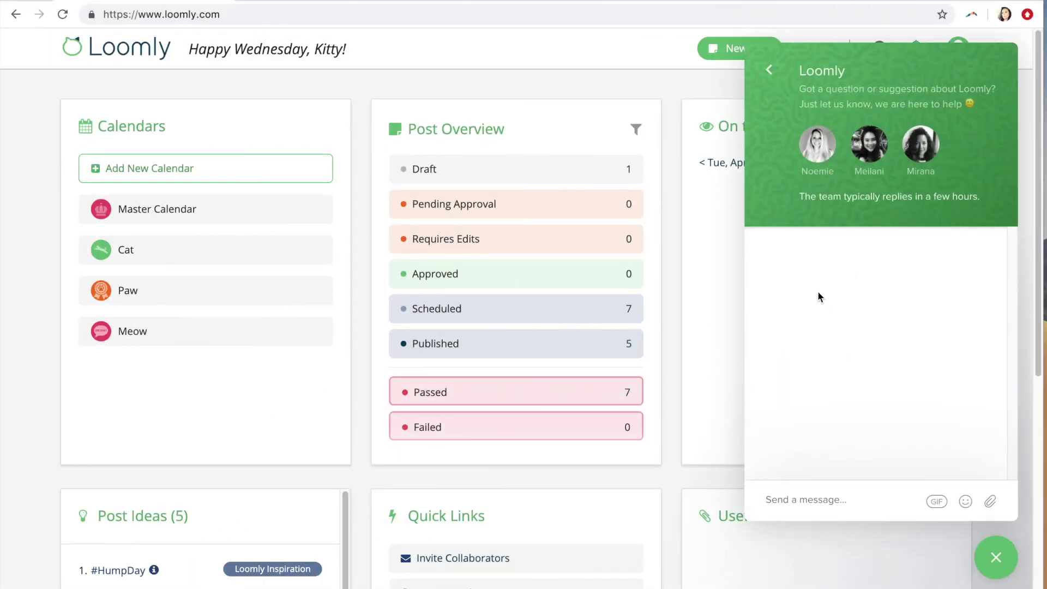
Type 'Thank you for watching this video!' in the chat widget's message box and send it
text(Th)
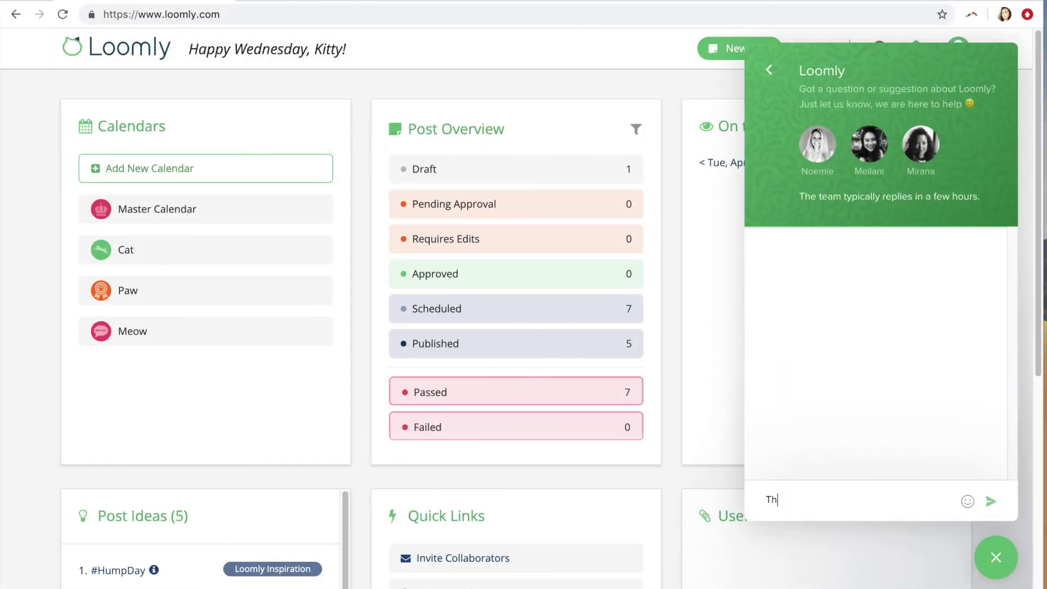
text(ank you for watching this video!)
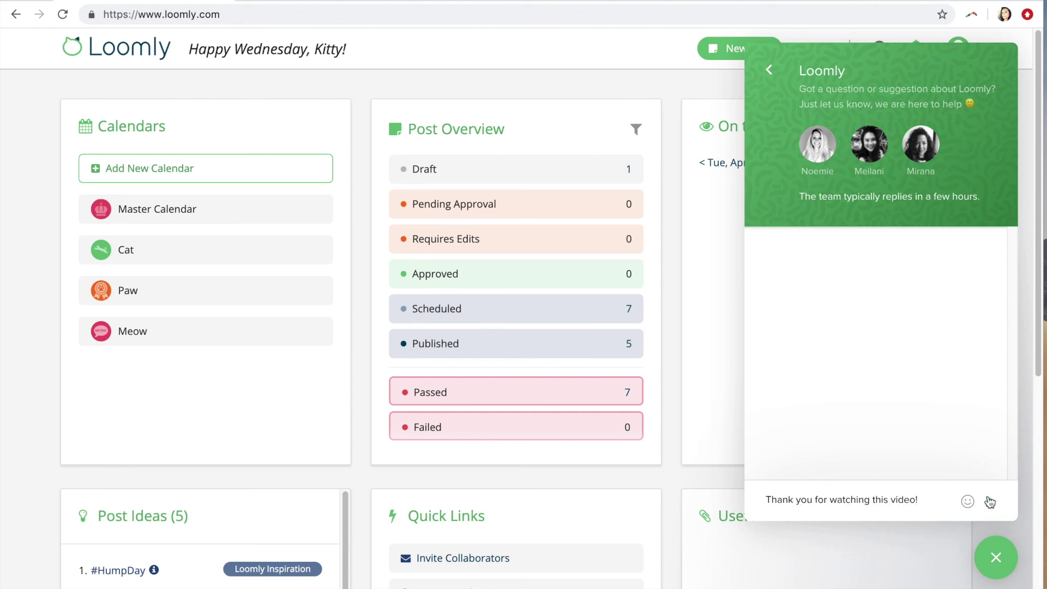
click(990, 502)
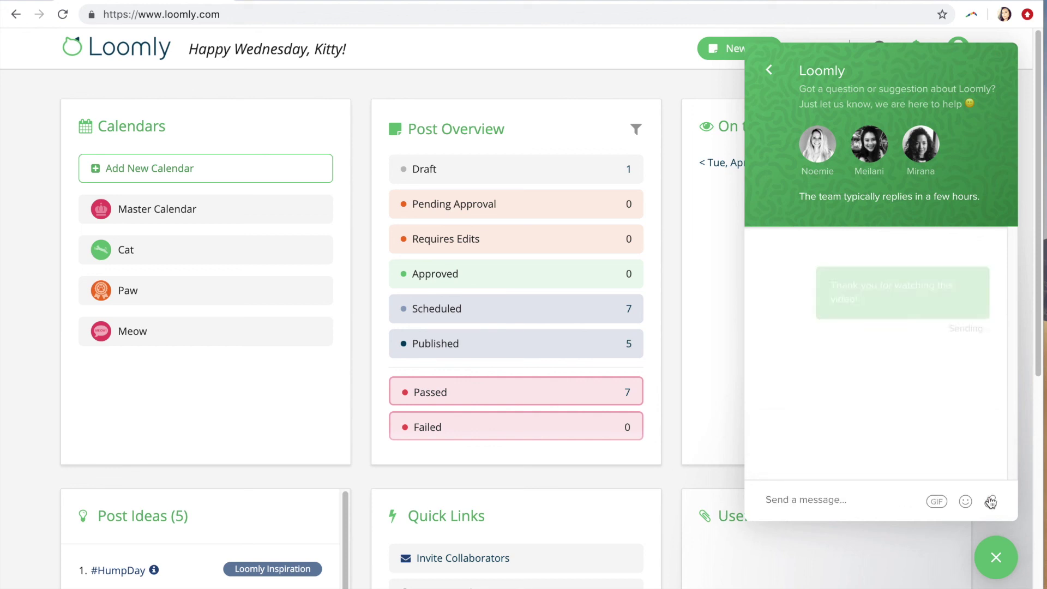